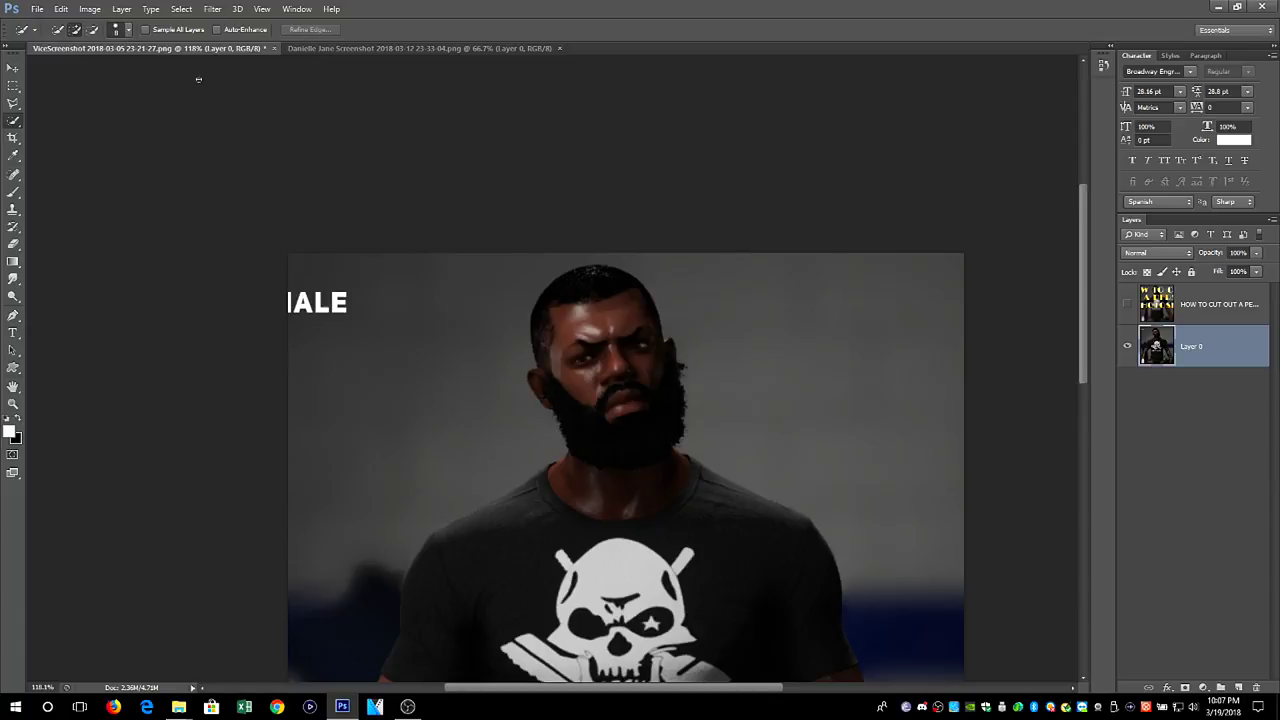
Step: Enlarge the Quick Selection brush to 62 px, test it around the white lettering, then deselect
right_click(380, 290)
left_click(390, 281)
left_click(128, 31)
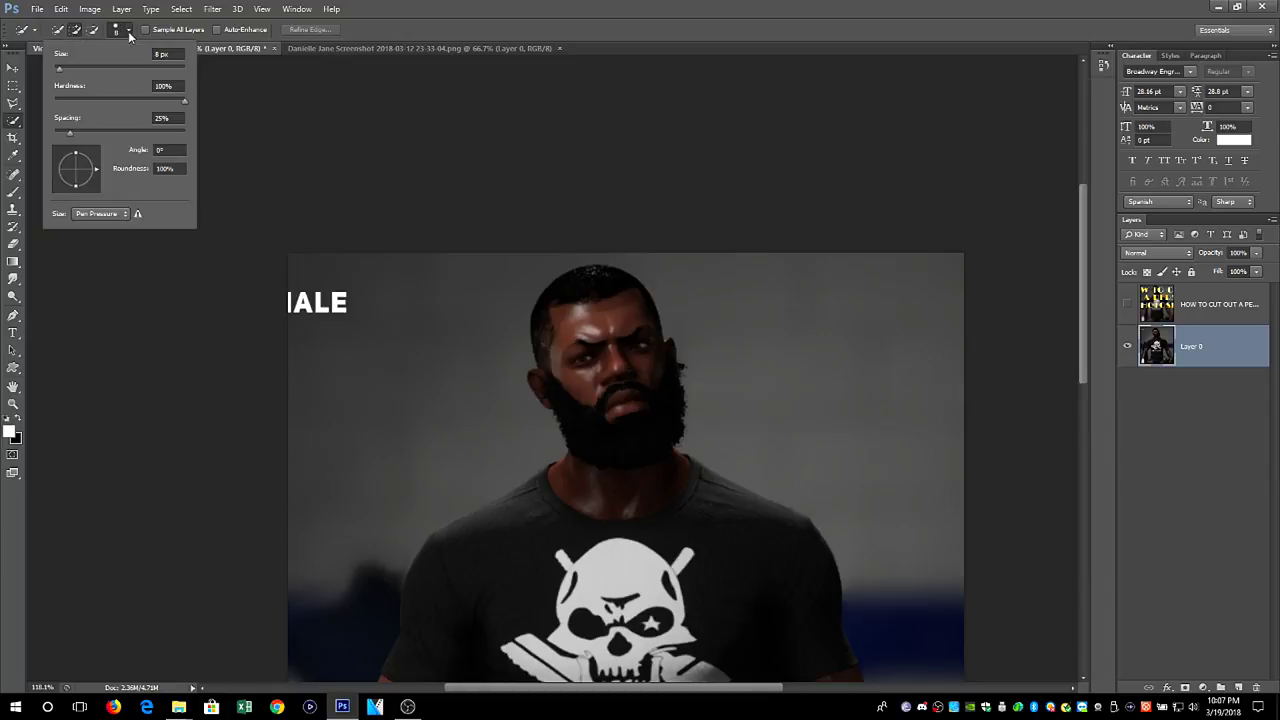
left_click_drag(60, 70, 94, 69)
left_click_drag(349, 300, 332, 369)
key("ctrl+d")
Step: Shrink the selection brush to 27 px and pan the view onto the head and shirt
left_click(129, 31)
left_click_drag(93, 68, 65, 72)
left_click(128, 35)
mouse_move(534, 400)
left_mouse_down()
mouse_move(406, 286)
mouse_move(451, 261)
left_mouse_up()
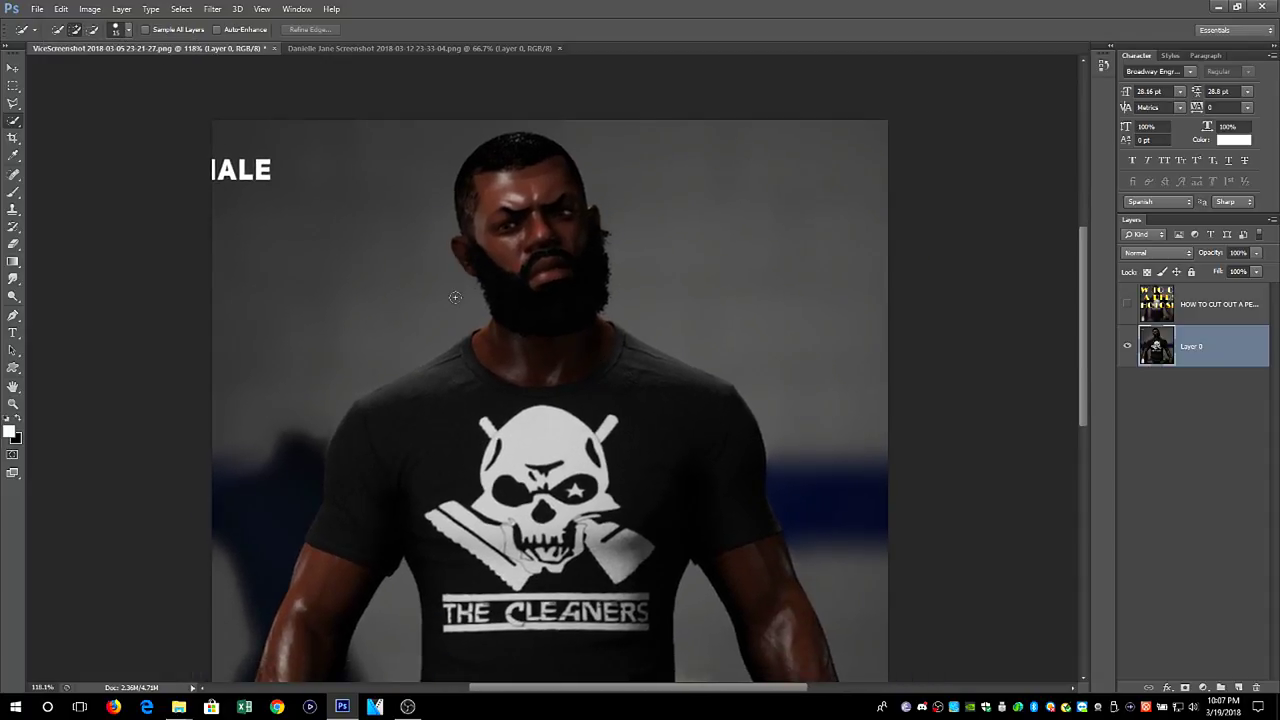
left_click_drag(420, 249, 737, 623)
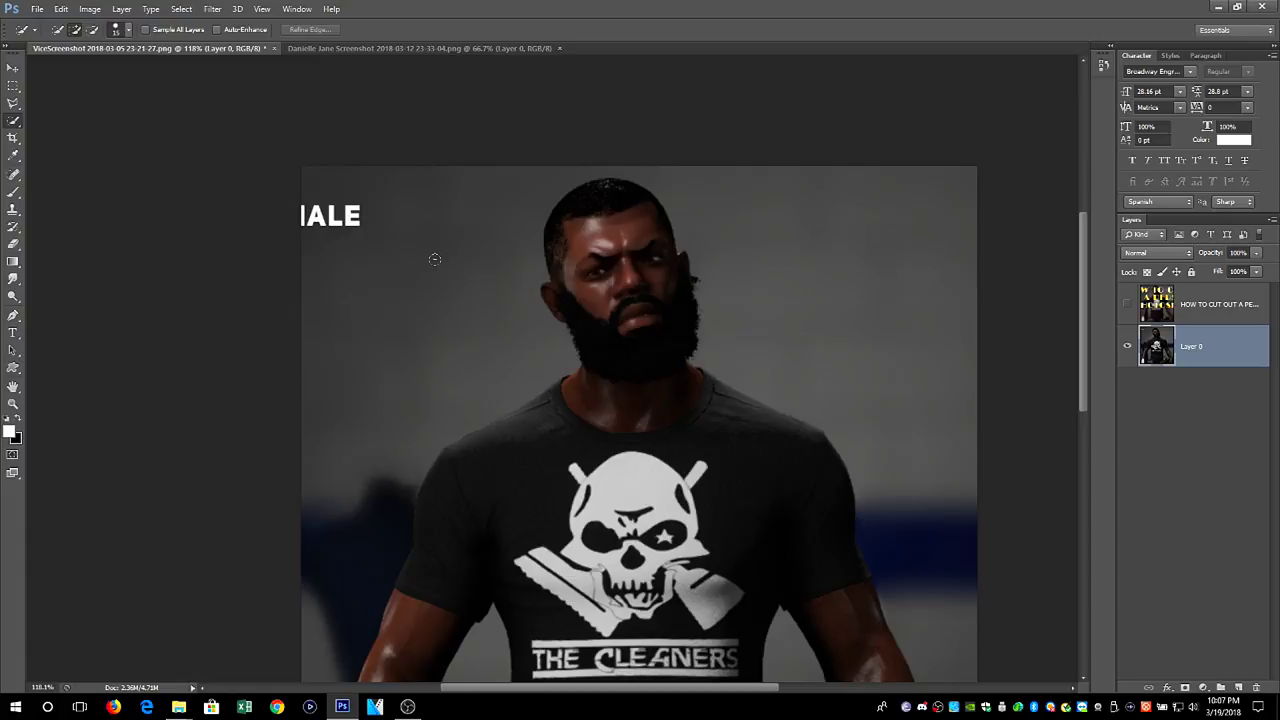
Step: Zoom from 200% to 300% and pan to the image's top-left edge beside the head
left_click(260, 10)
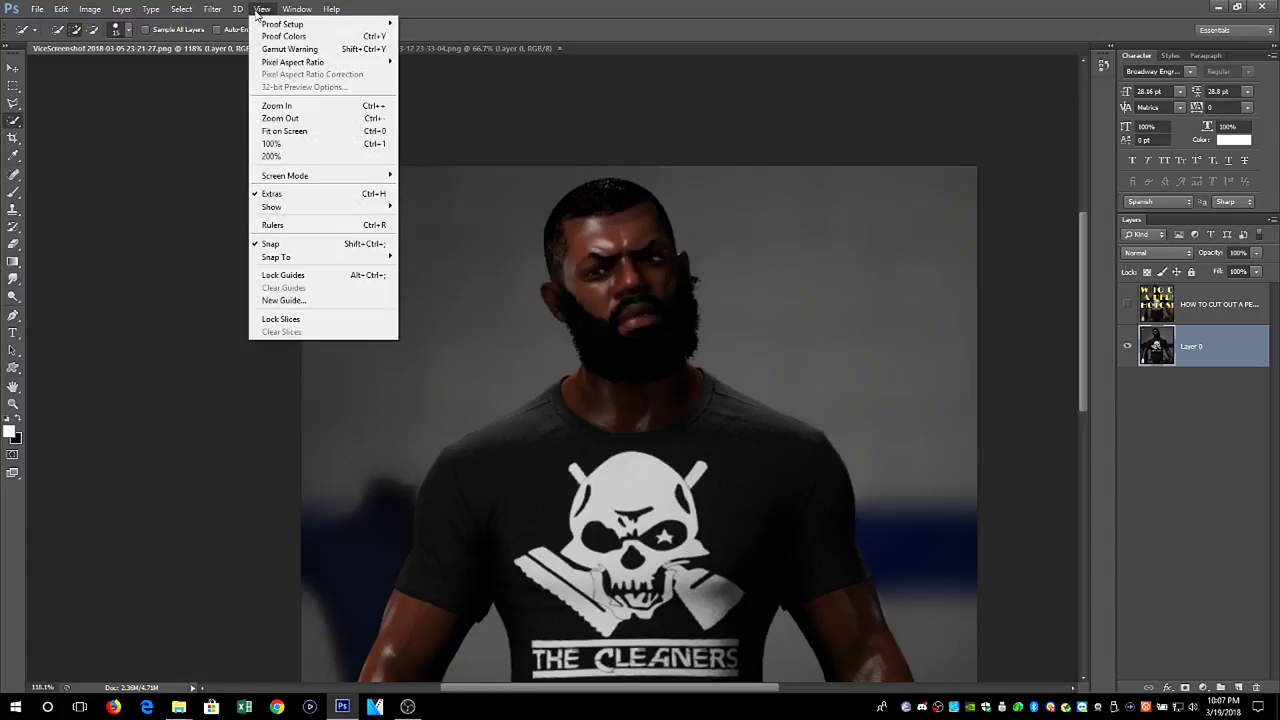
left_click(298, 106)
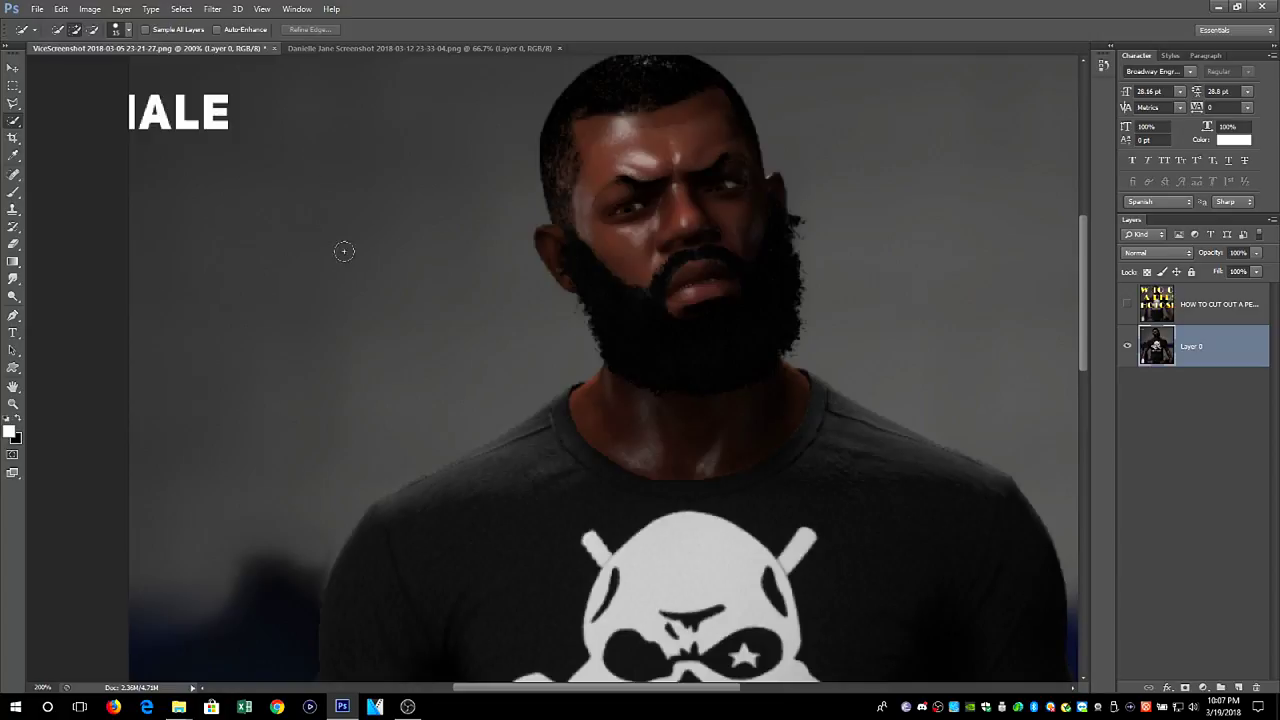
scroll(344, 254, "down", 1)
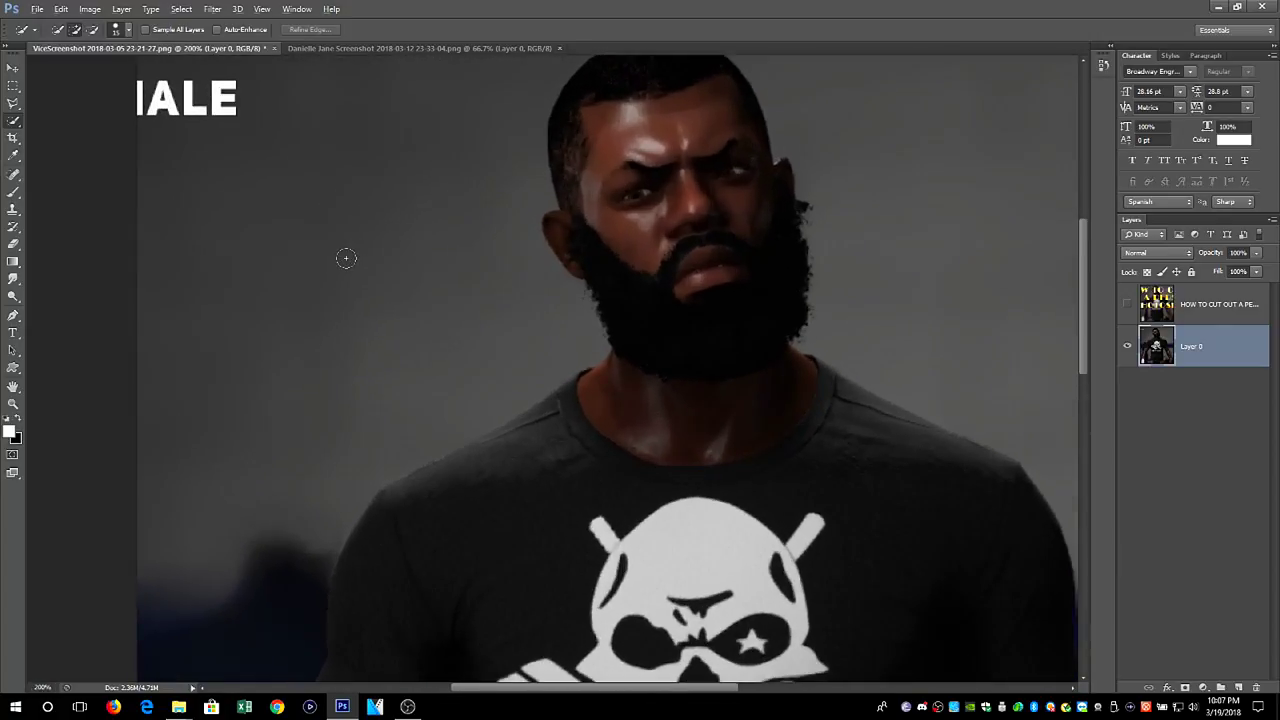
left_click_drag(532, 278, 458, 297)
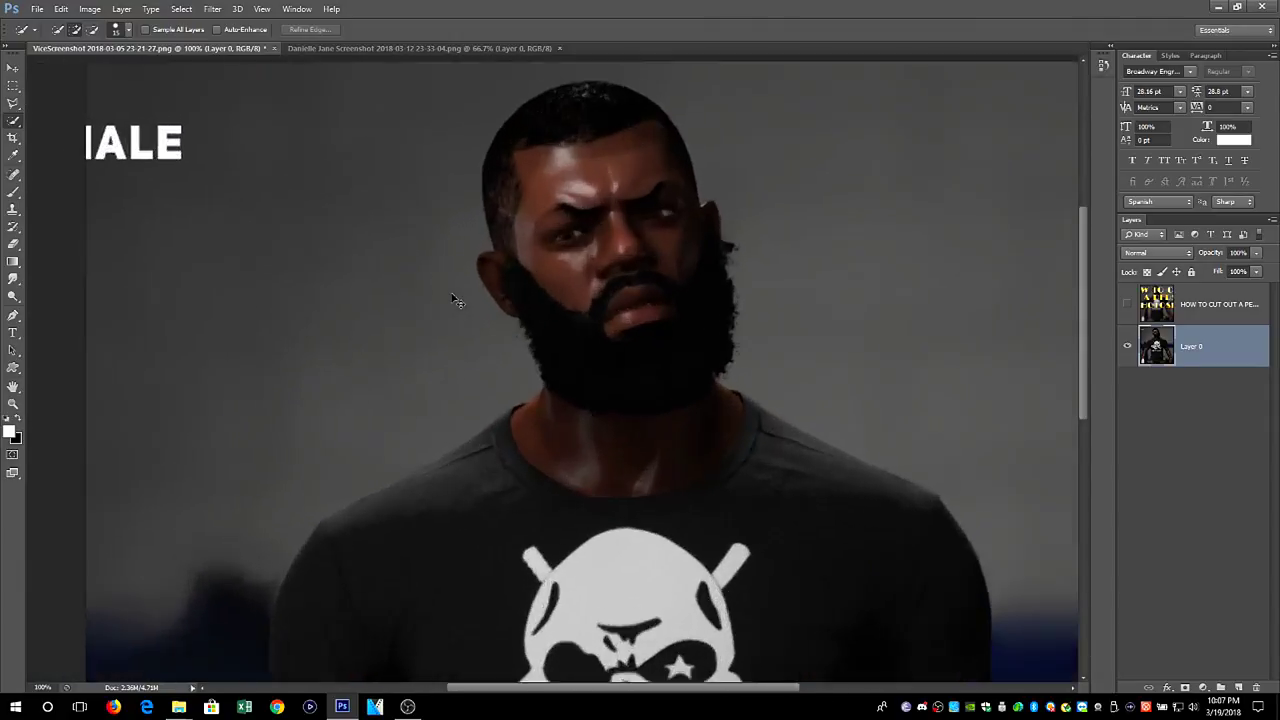
key("ctrl+plus")
left_click_drag(369, 161, 686, 374)
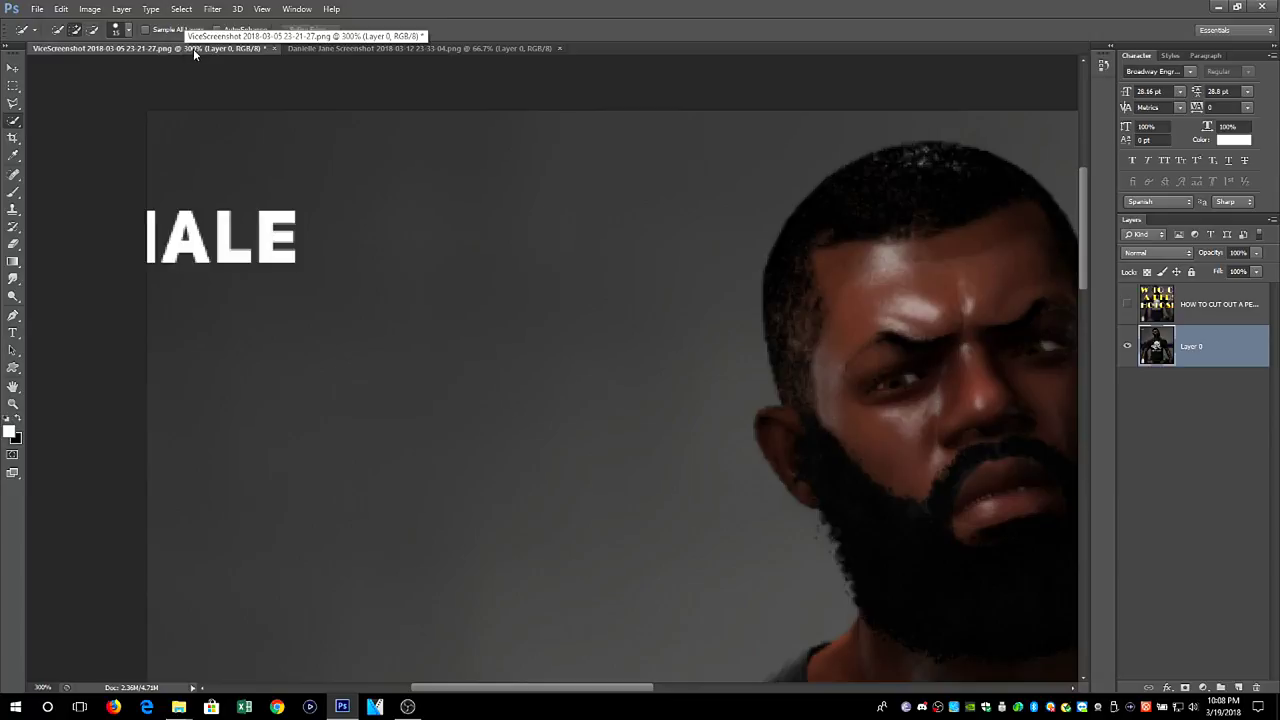
Step: Start the background selection at the image's top-left corner with Quick Selection
mouse_move(177, 131)
left_mouse_down()
mouse_move(231, 193)
mouse_move(225, 231)
mouse_move(187, 260)
mouse_move(134, 256)
mouse_move(163, 215)
mouse_move(160, 248)
mouse_move(277, 260)
mouse_move(287, 207)
mouse_move(260, 204)
mouse_move(295, 280)
left_mouse_up()
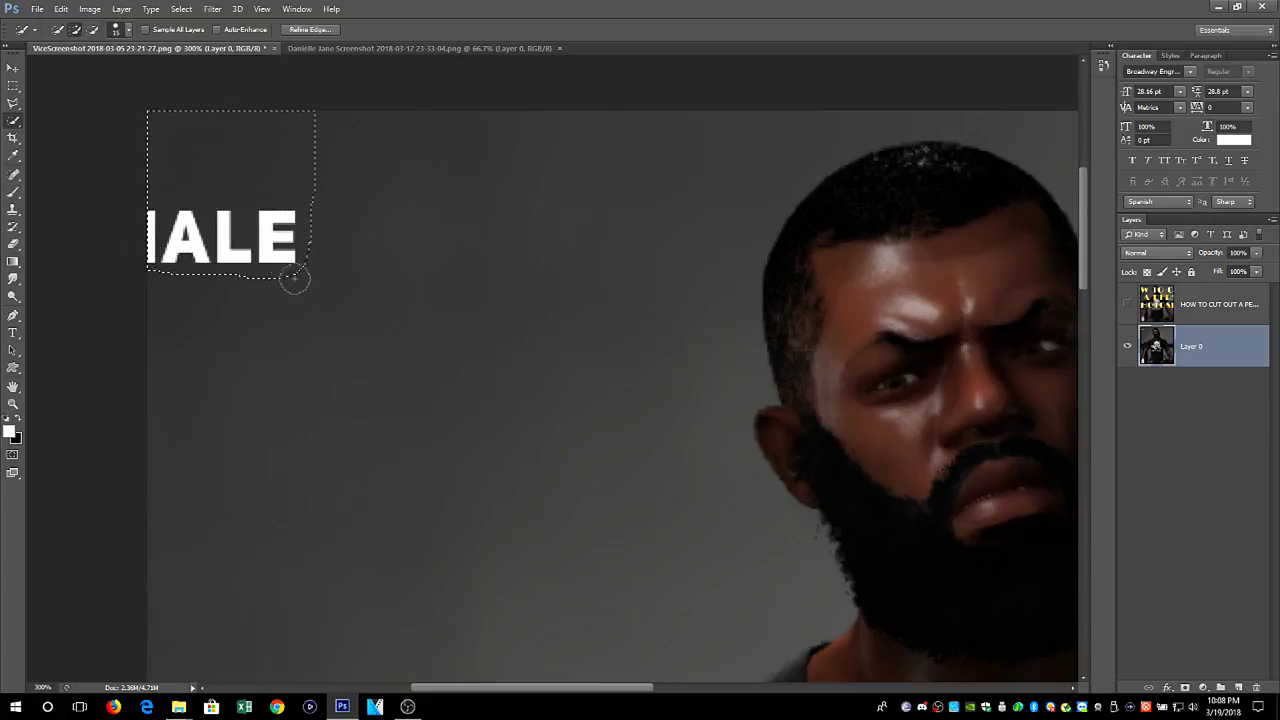
scroll(360, 300, "down", 2)
scroll(360, 300, "right", 1)
mouse_move(280, 189)
left_mouse_down()
mouse_move(325, 135)
mouse_move(420, 135)
mouse_move(436, 164)
mouse_move(449, 141)
mouse_move(572, 139)
mouse_move(587, 166)
mouse_move(654, 136)
mouse_move(735, 297)
left_mouse_up()
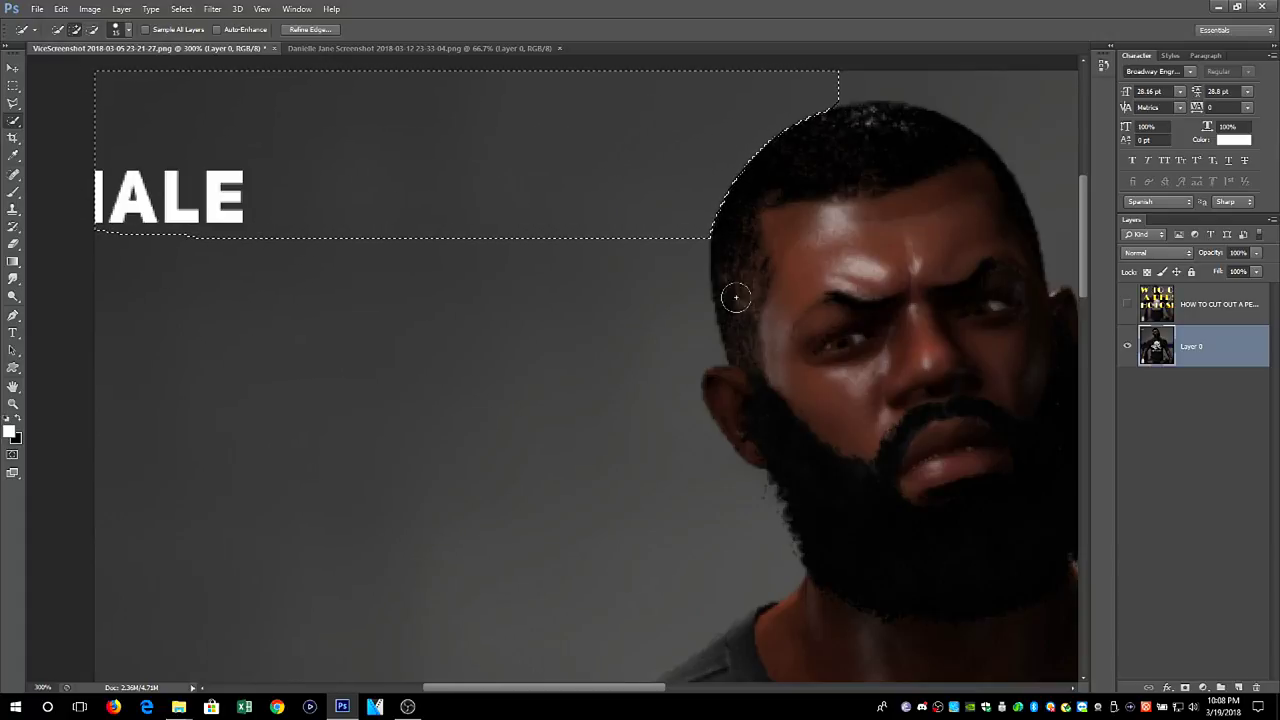
scroll(629, 286, "down", 3)
scroll(629, 286, "left", 1)
Step: Extend the background selection down along the head to the neck and shoulder
mouse_move(526, 194)
left_mouse_down()
mouse_move(500, 237)
mouse_move(429, 266)
mouse_move(434, 297)
mouse_move(565, 400)
mouse_move(577, 457)
mouse_move(594, 463)
mouse_move(564, 188)
left_mouse_up()
mouse_move(680, 248)
left_mouse_down()
mouse_move(640, 275)
mouse_move(646, 234)
left_mouse_up()
left_click_drag(474, 337, 547, 256)
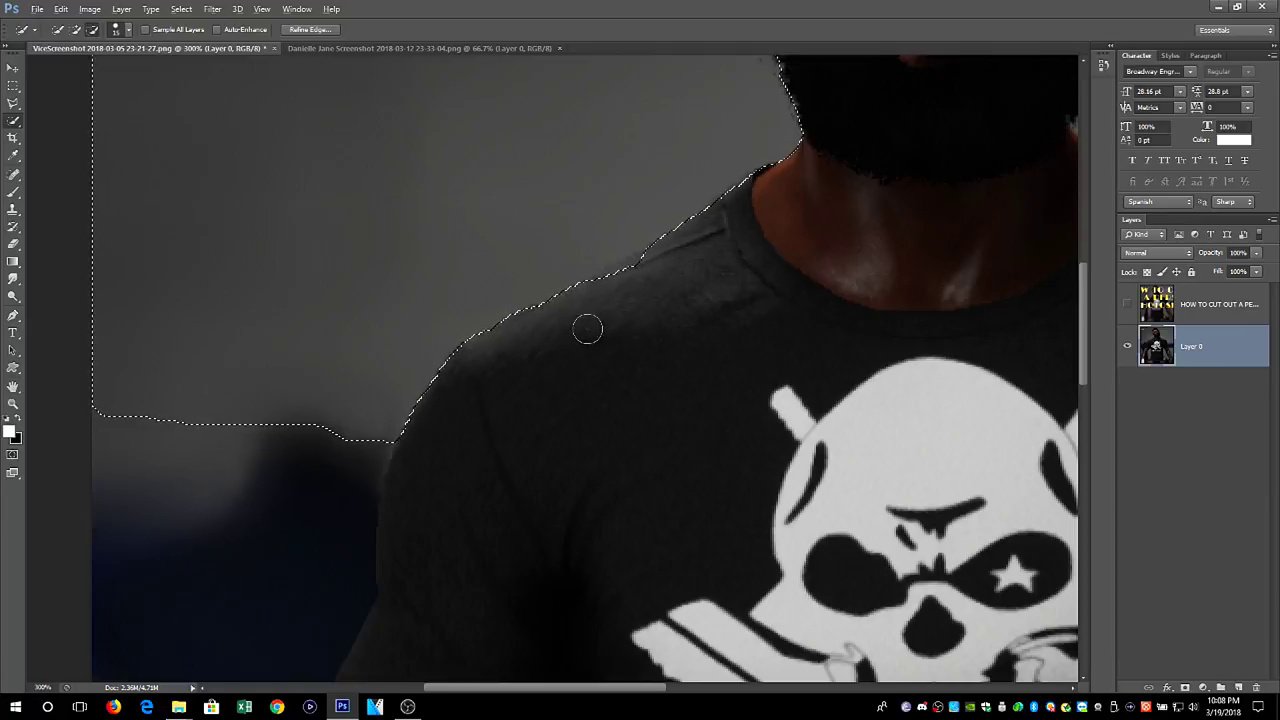
left_click(326, 207, "alt")
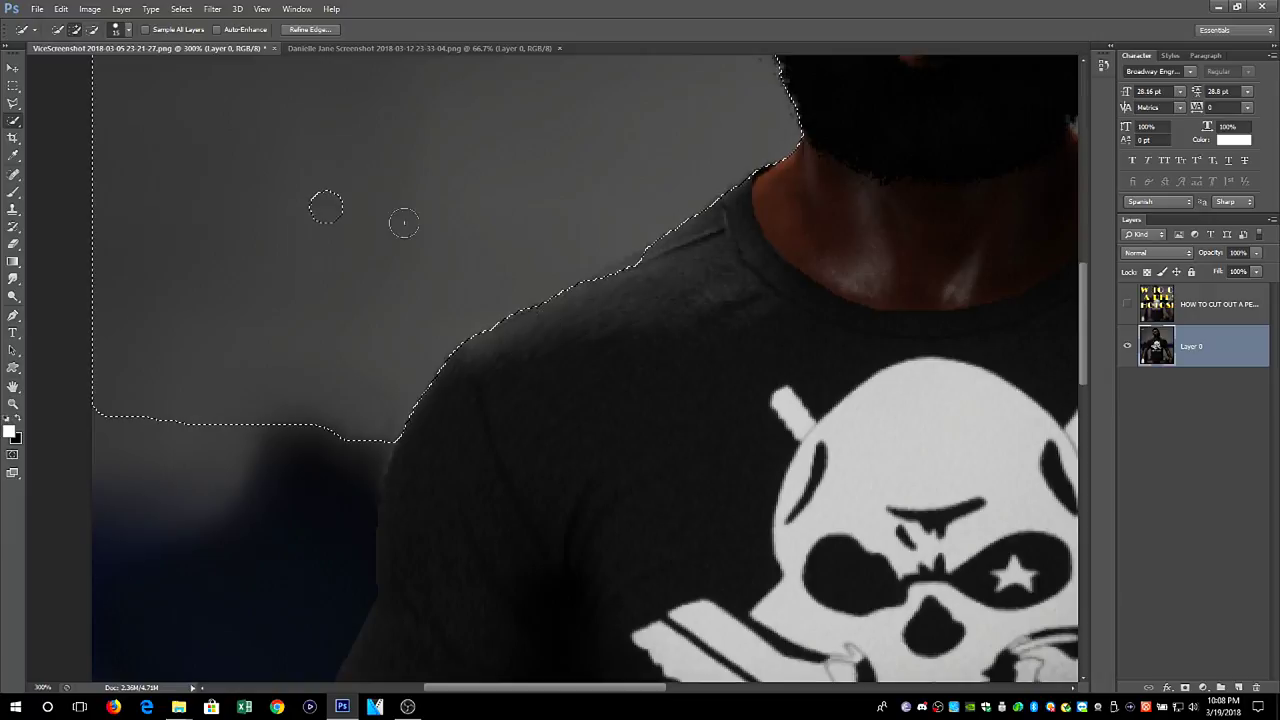
left_click(326, 207)
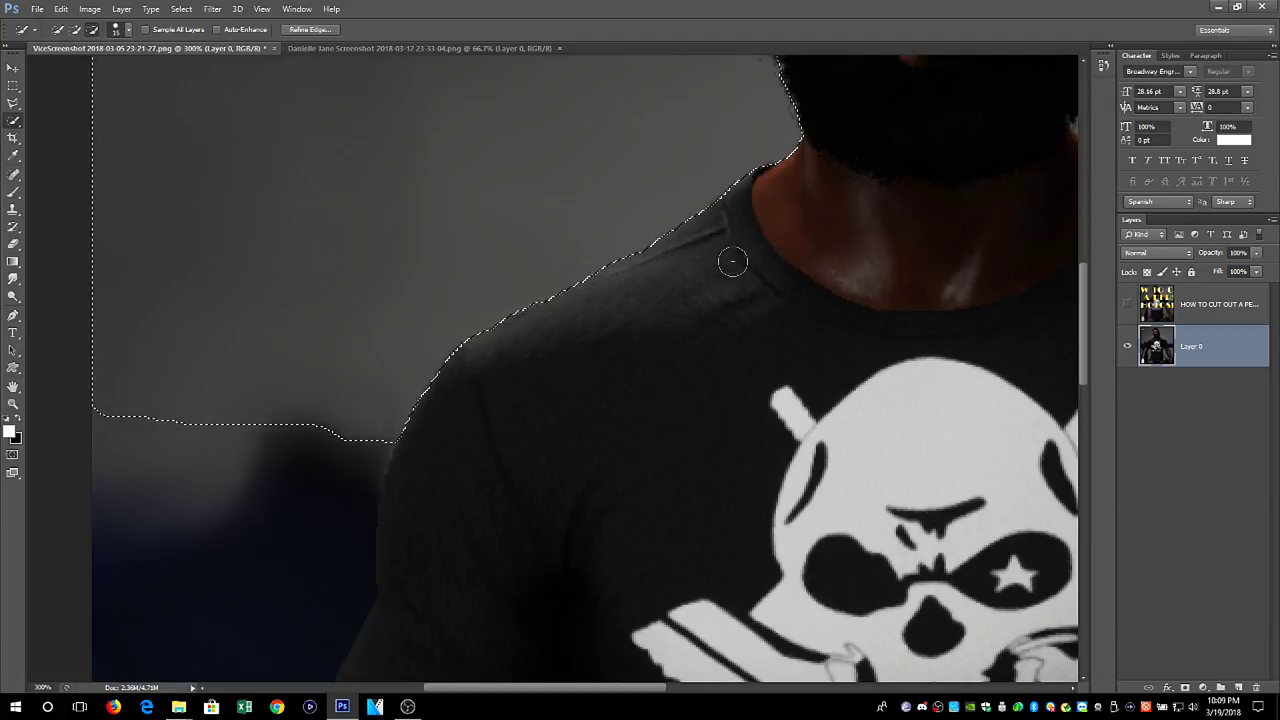
Step: Push the selection edge along the shoulder line, then zoom in to check the ear and beard outline
scroll(732, 260, "up", 5)
mouse_move(757, 252)
left_mouse_down()
mouse_move(771, 223)
mouse_move(651, 300)
mouse_move(617, 343)
left_mouse_up()
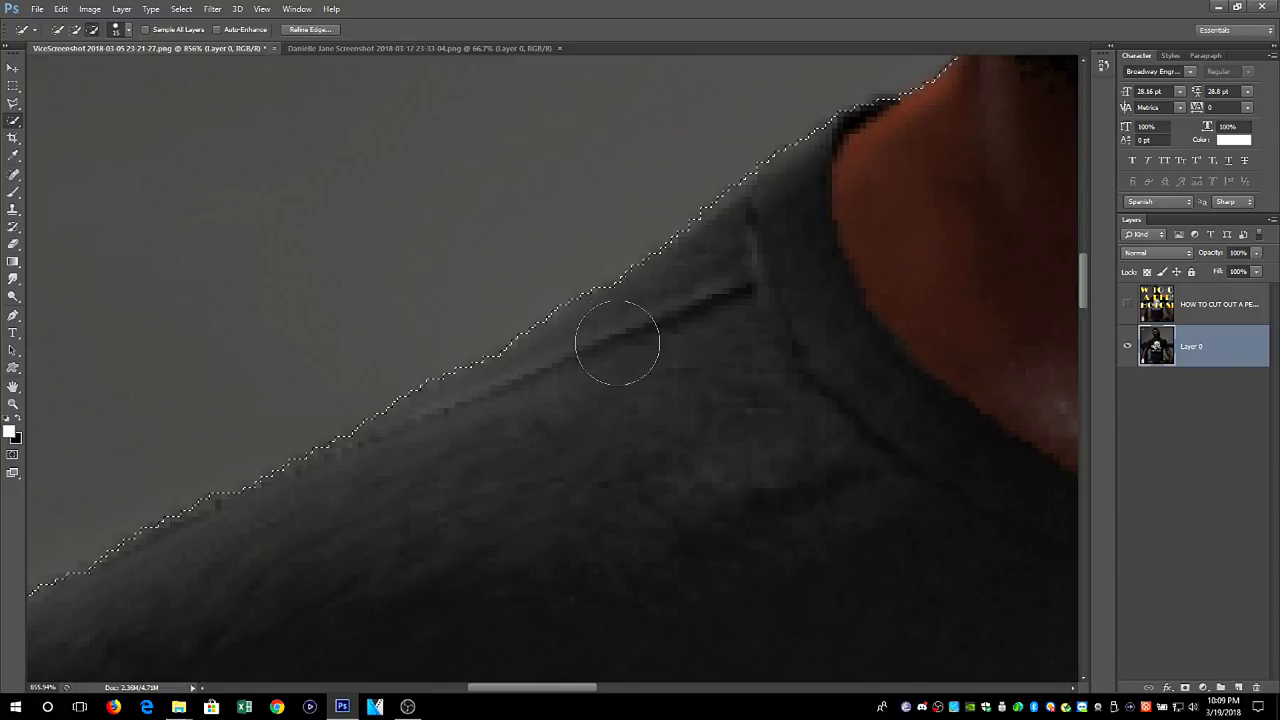
scroll(617, 343, "down", 5)
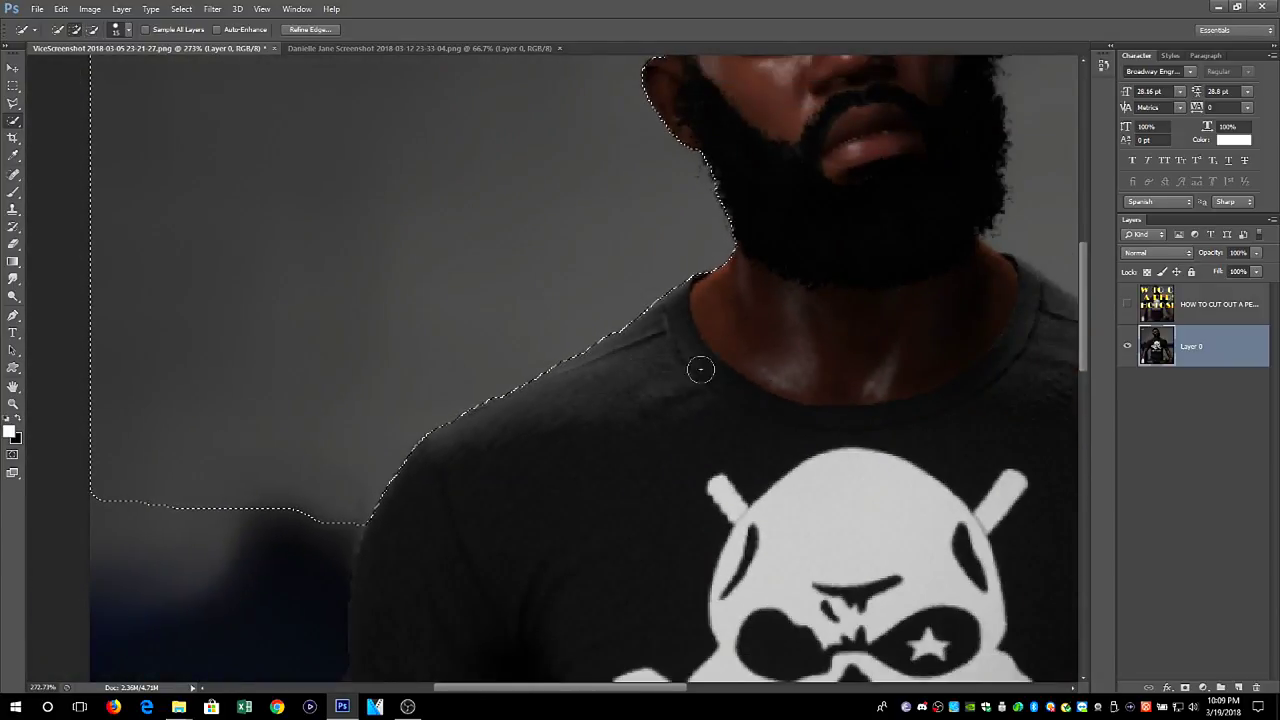
scroll(700, 369, "down", 2)
scroll(583, 213, "up", 4)
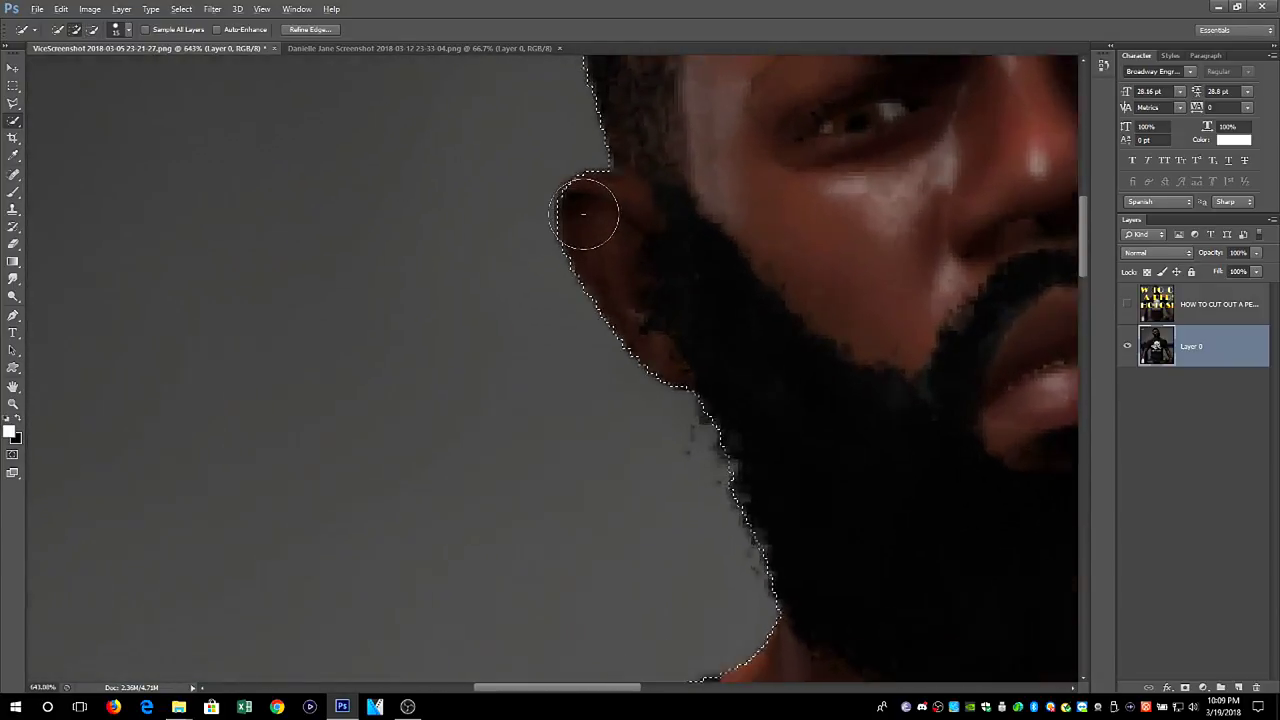
scroll(583, 213, "up", 1)
scroll(620, 215, "down", 1)
scroll(727, 374, "down", 1)
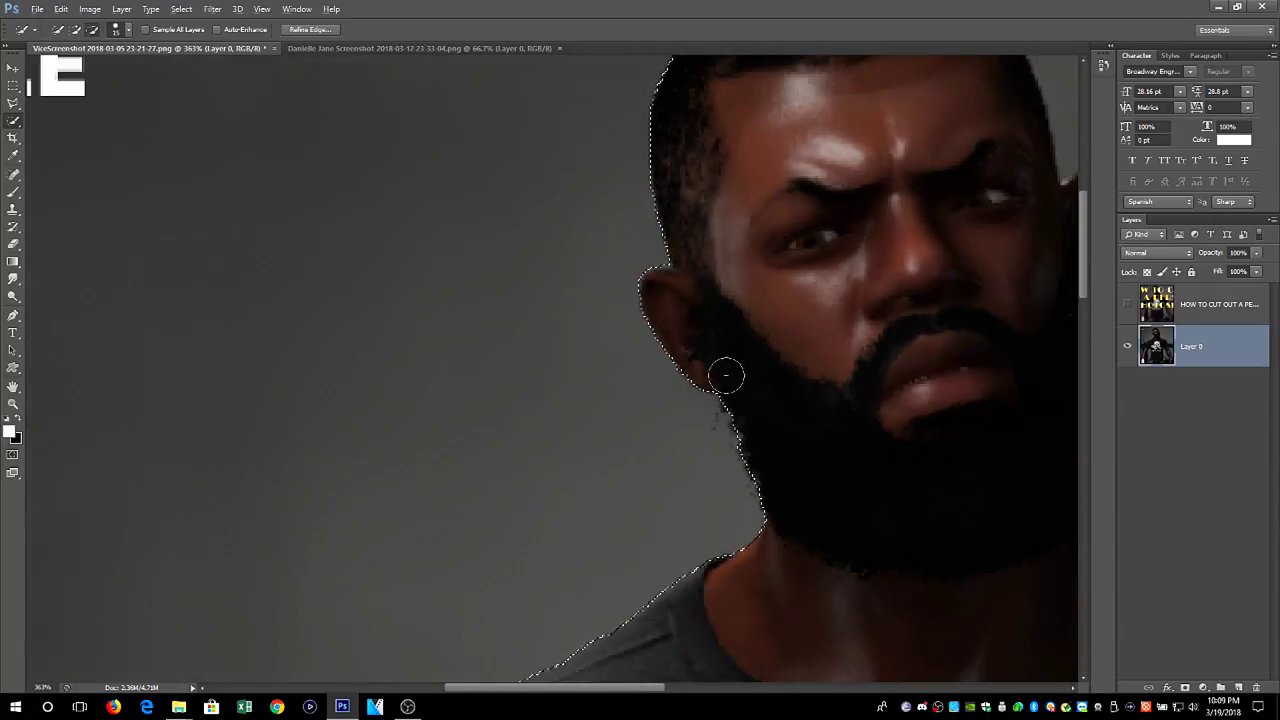
scroll(727, 374, "down", 2)
scroll(663, 363, "up", 2)
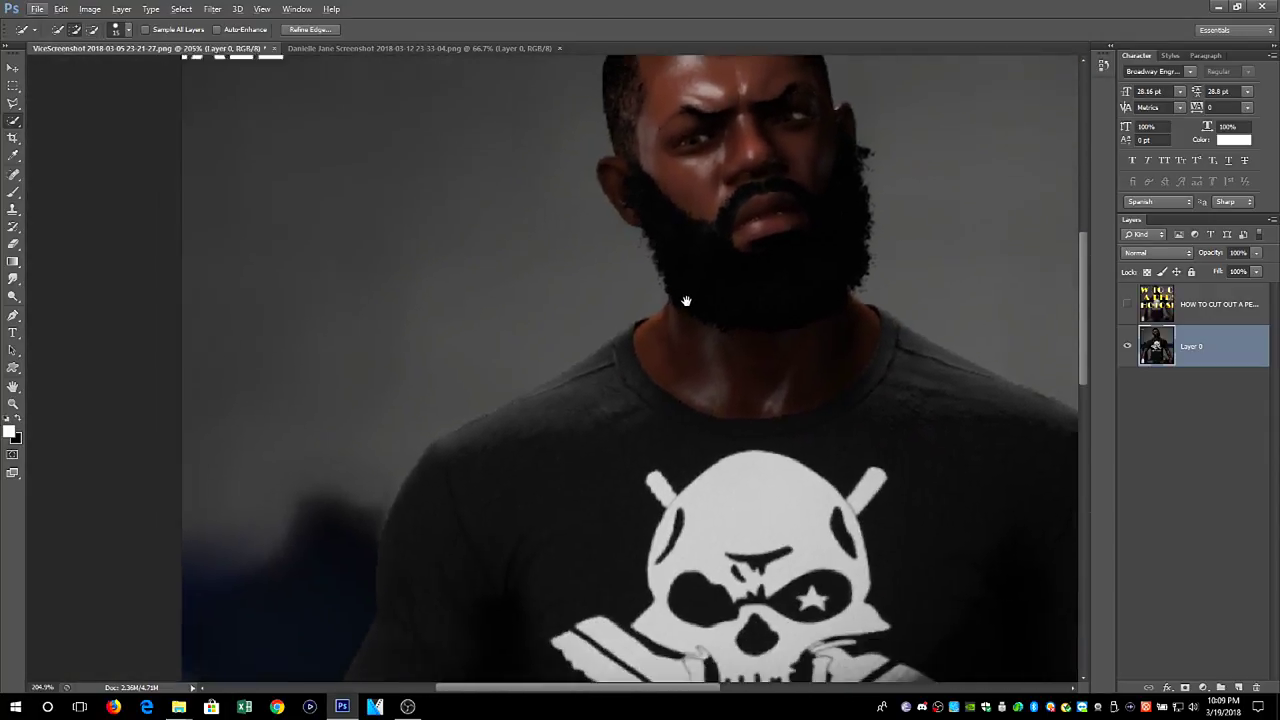
left_click_drag(686, 301, 692, 293)
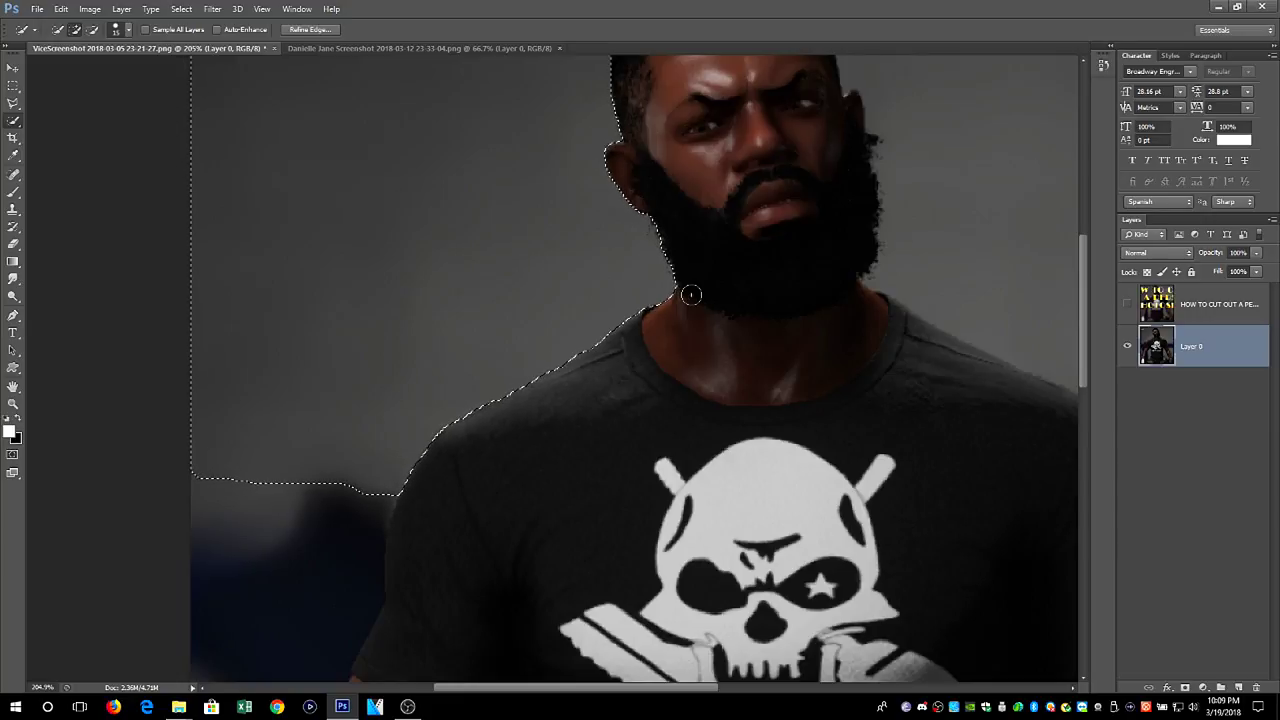
Step: Extend the selection down beside the arm, subtract the arm, and trace the forearm's outer edge
left_click_drag(457, 514, 663, 229)
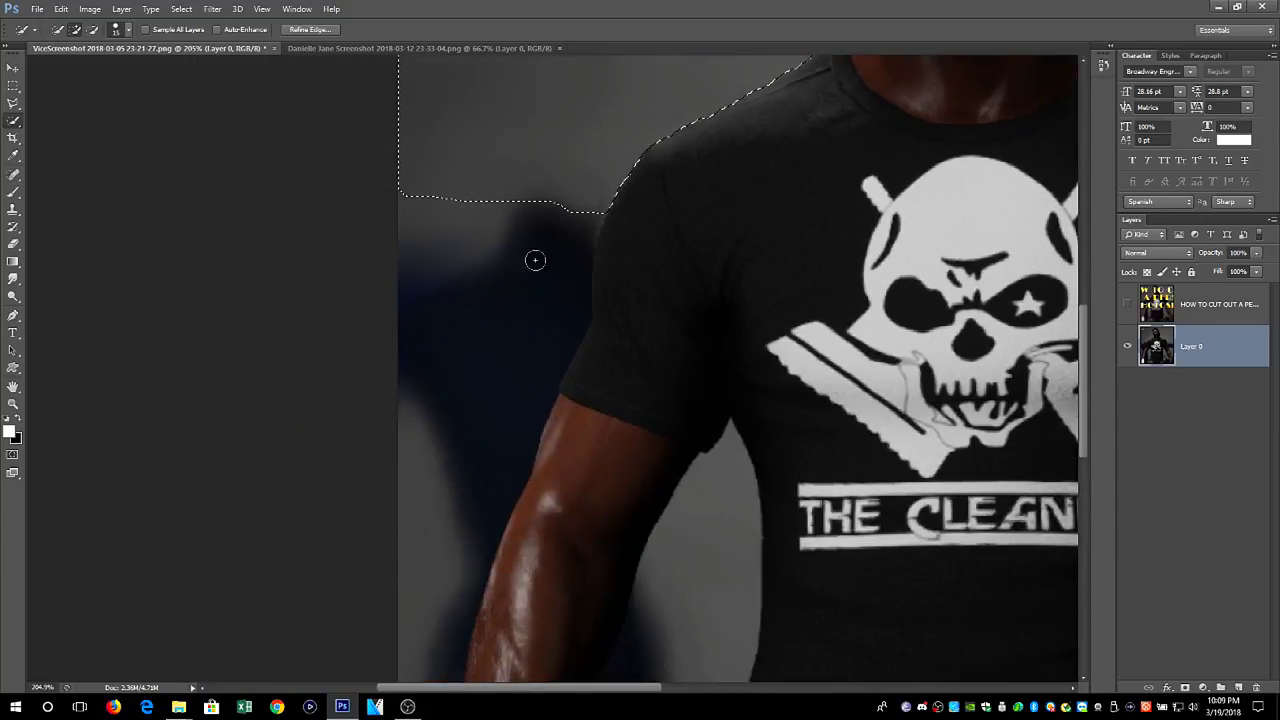
left_click_drag(489, 211, 486, 297)
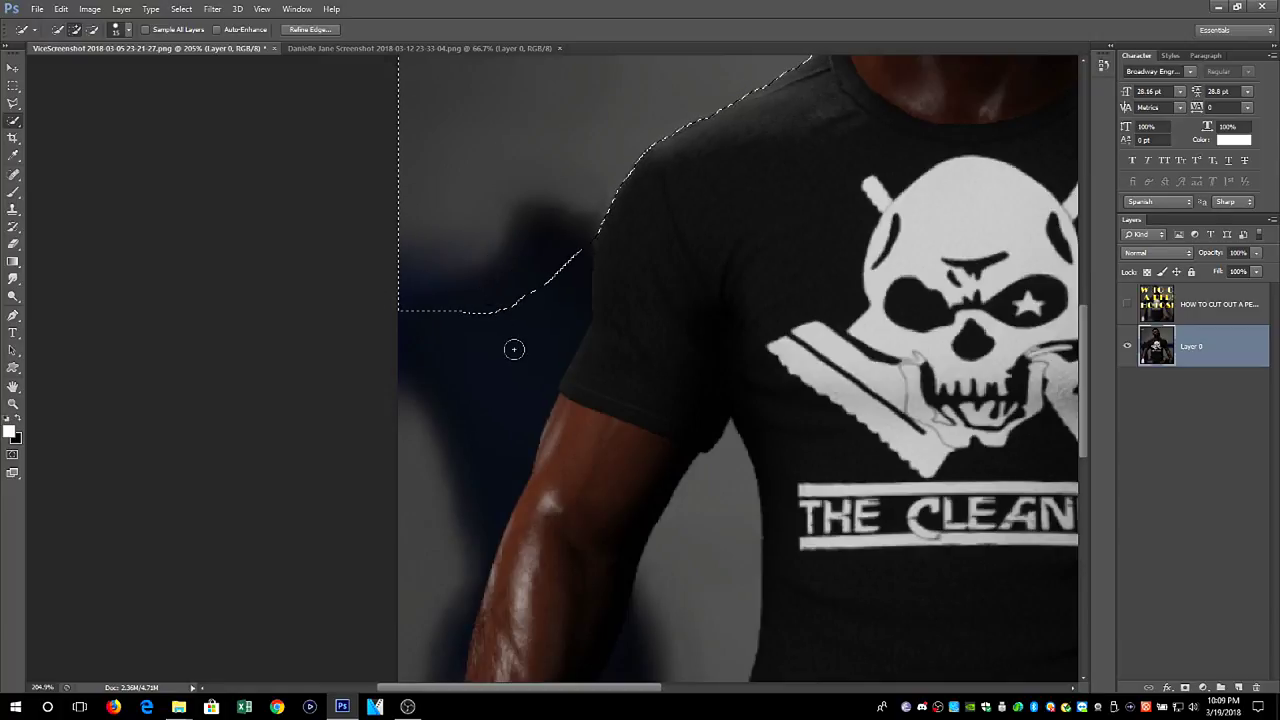
scroll(514, 349, "down", 3)
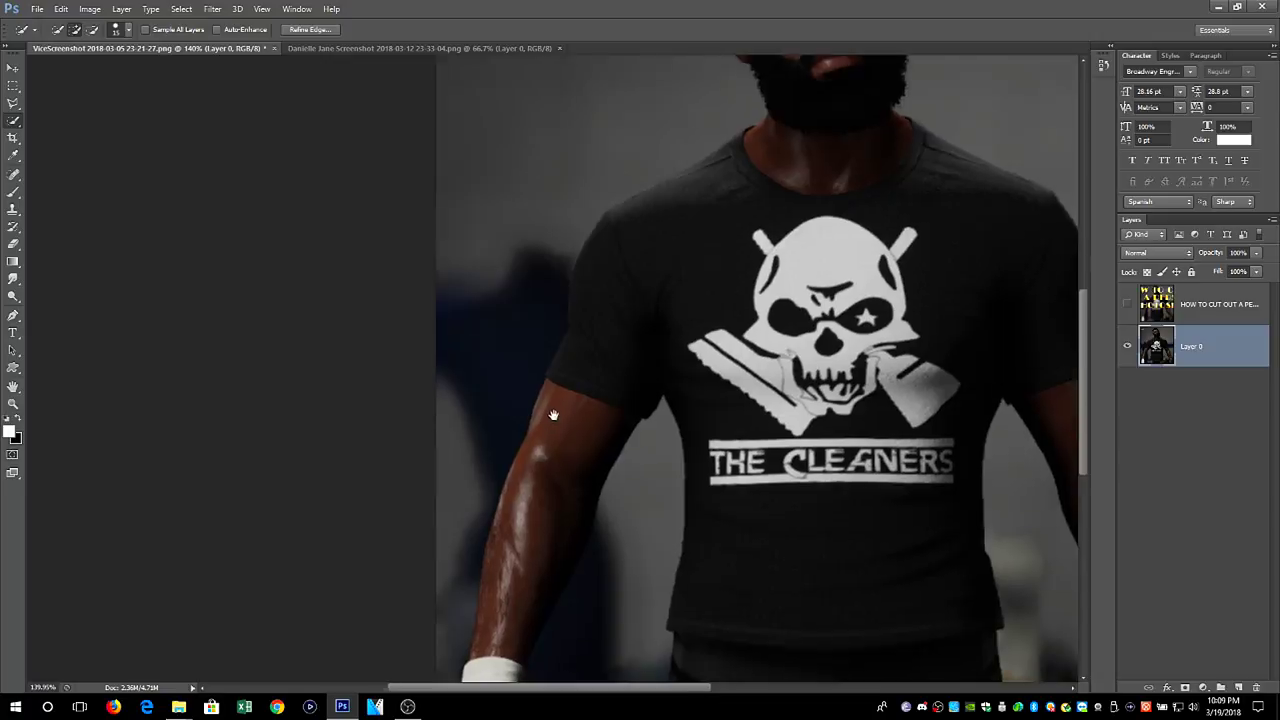
left_click_drag(543, 423, 580, 292)
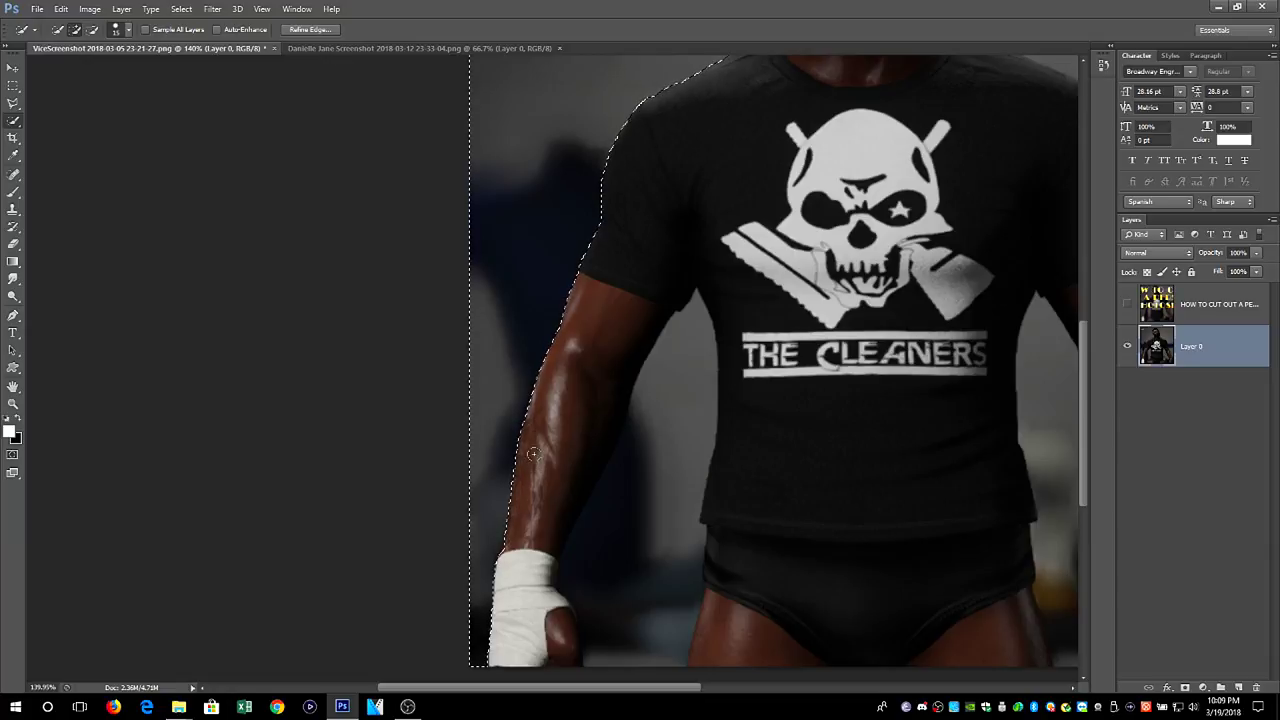
mouse_move(681, 346)
left_mouse_down()
mouse_move(675, 461)
mouse_move(622, 629)
mouse_move(611, 347)
left_mouse_up()
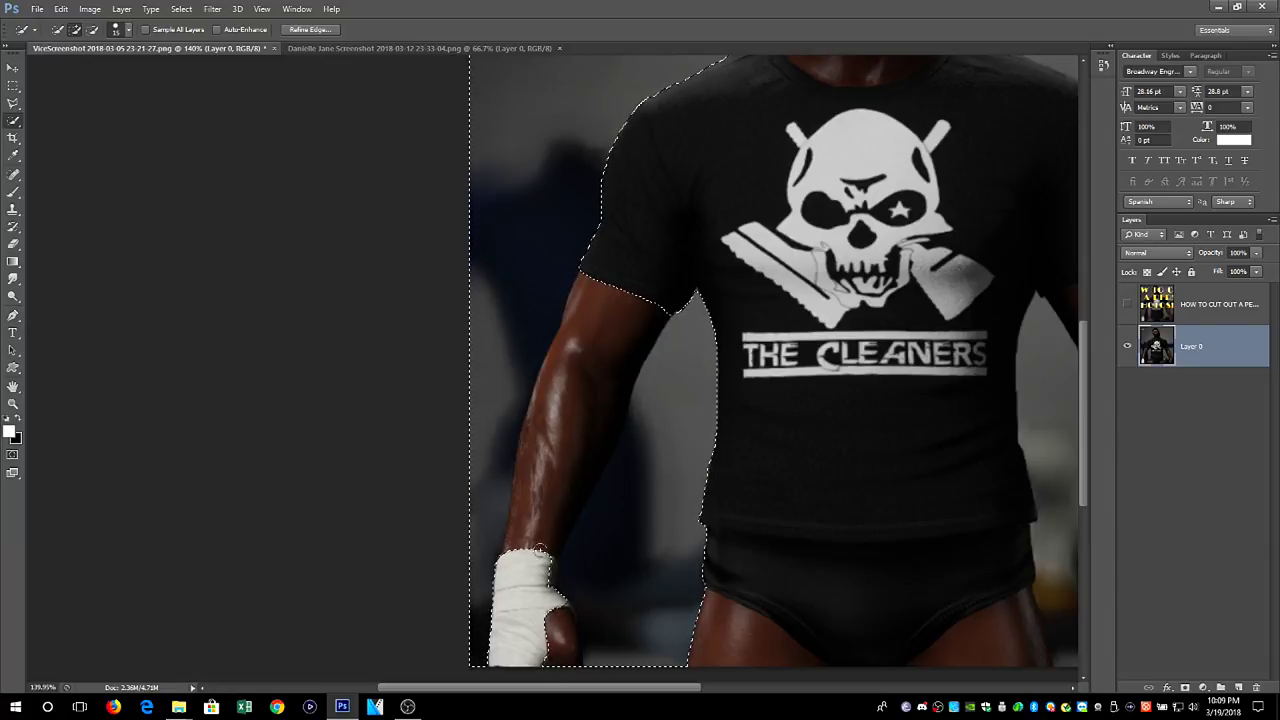
left_click_drag(540, 527, 642, 437)
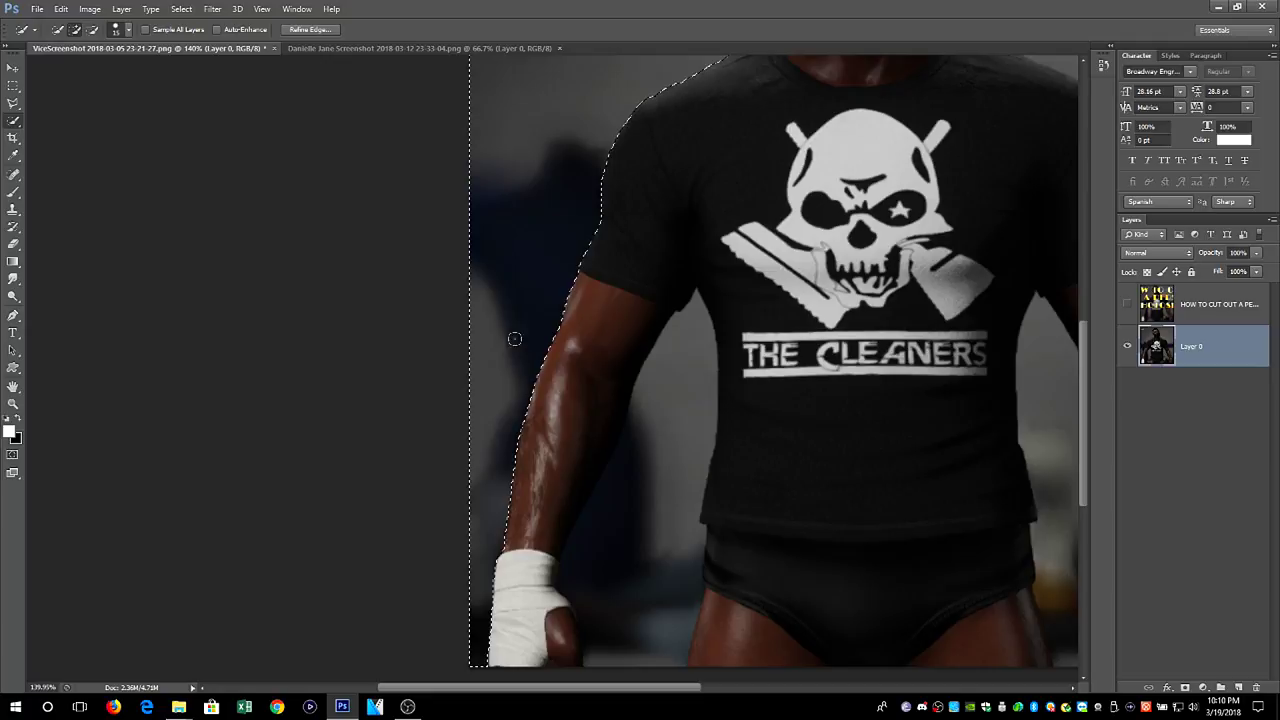
scroll(604, 347, "up", 6)
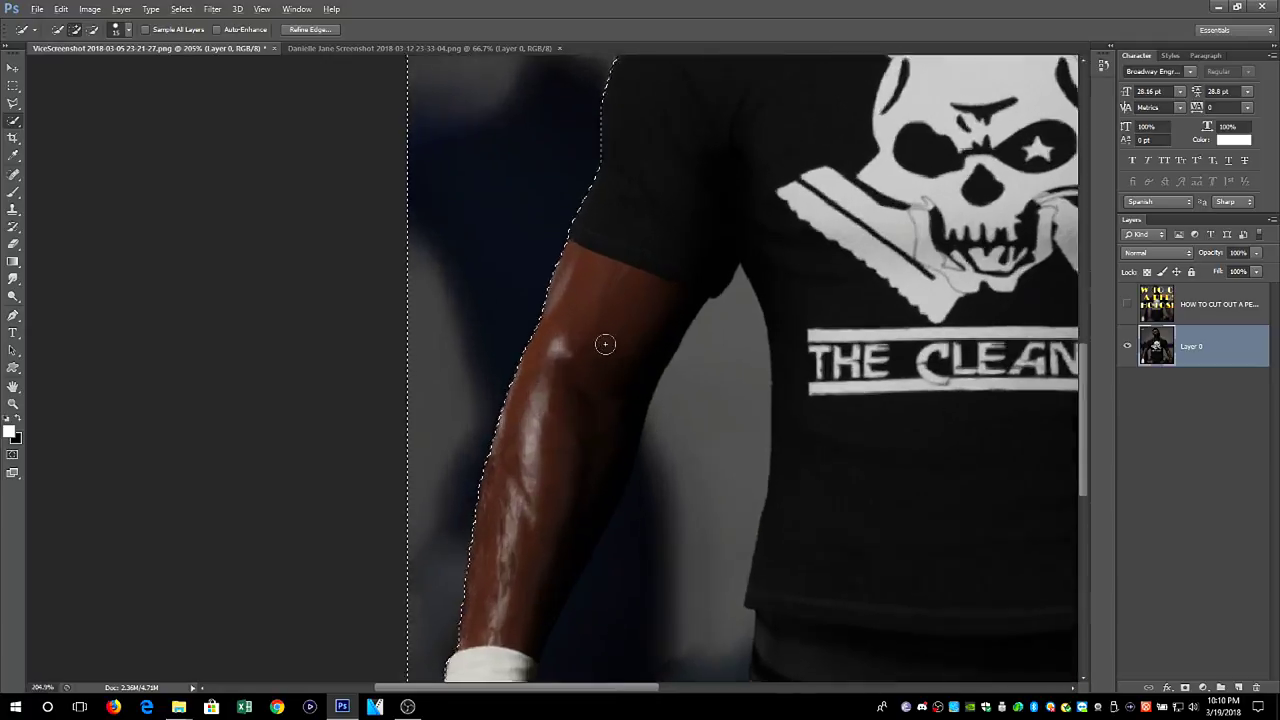